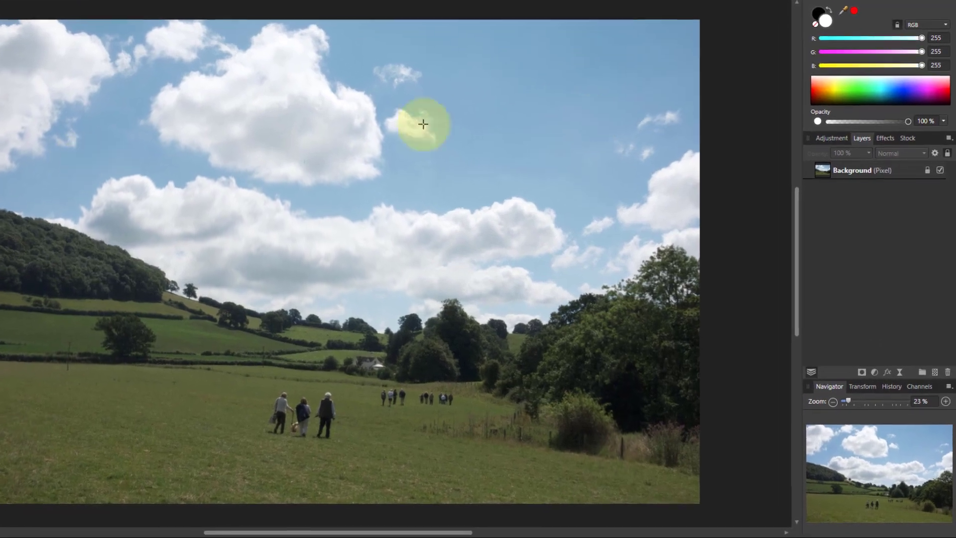
Step: Duplicate the Background layer and set the copy's blend mode to Lighten
click(821, 168)
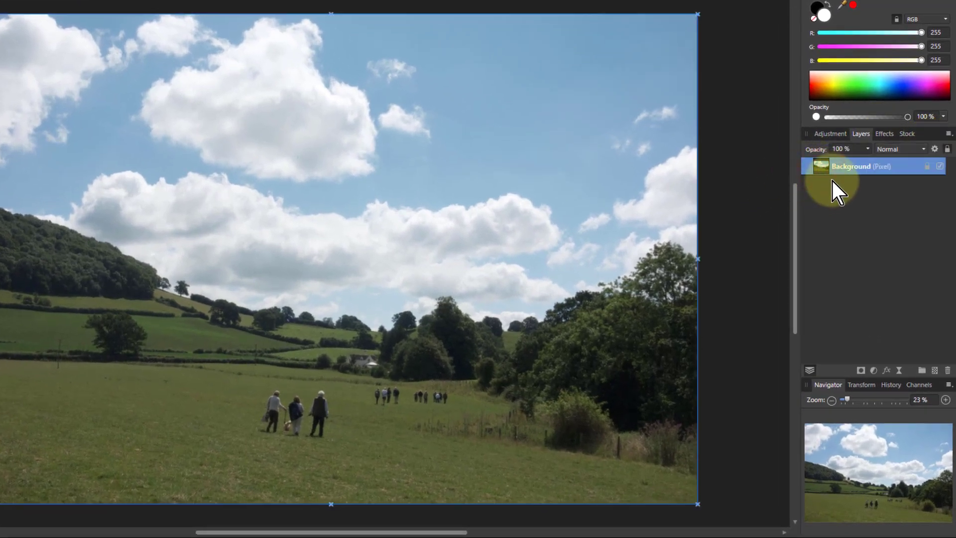
key(ctrl+j)
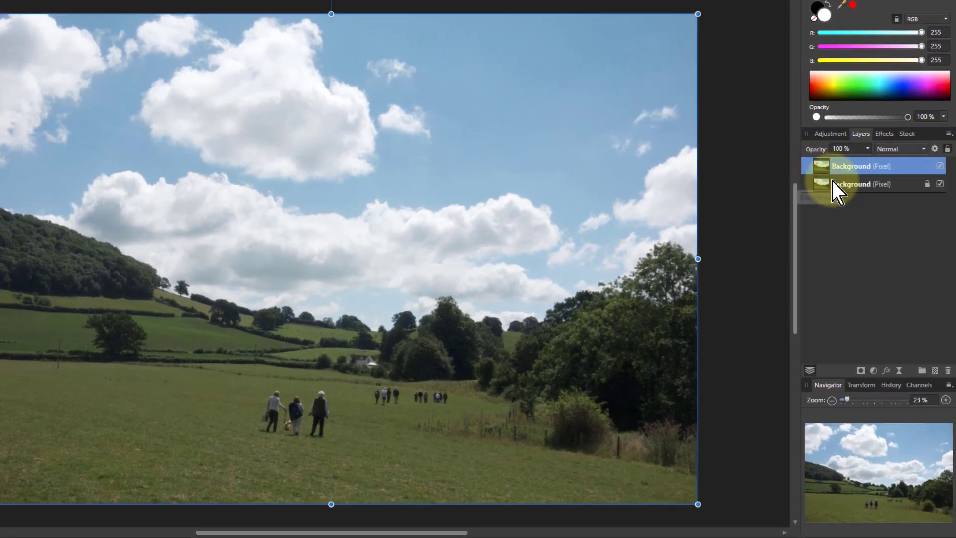
click(901, 151)
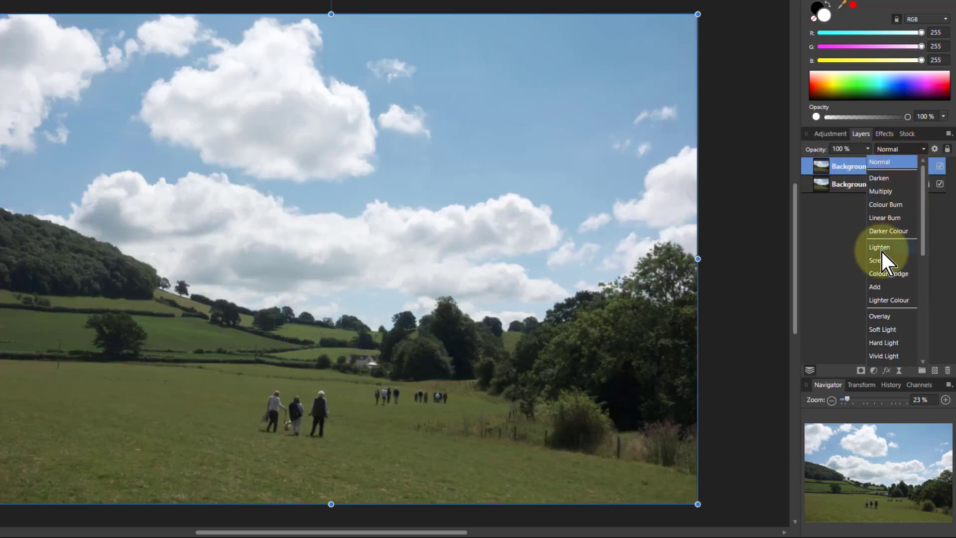
click(879, 249)
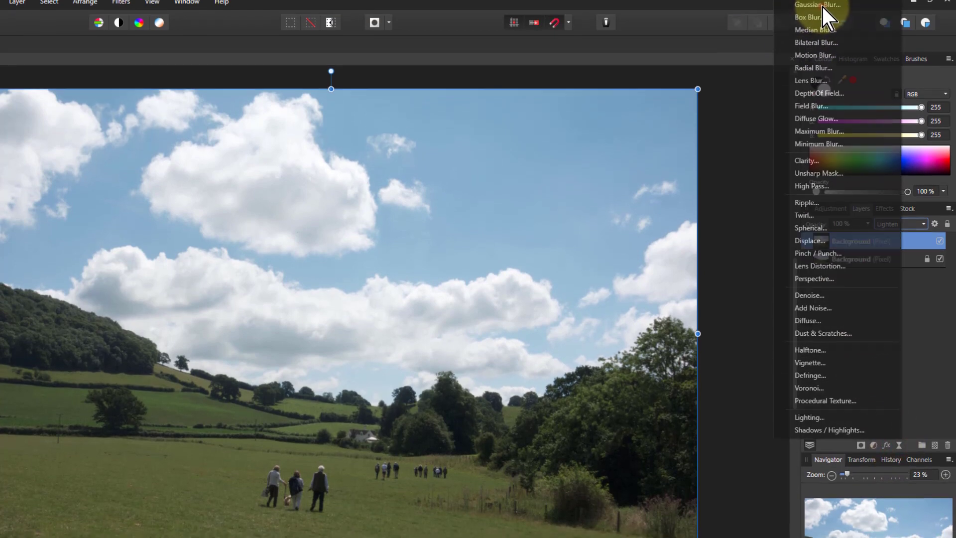
Step: Add a live Gaussian Blur filter to the duplicated layer with a radius of about 26.7 px
click(822, 7)
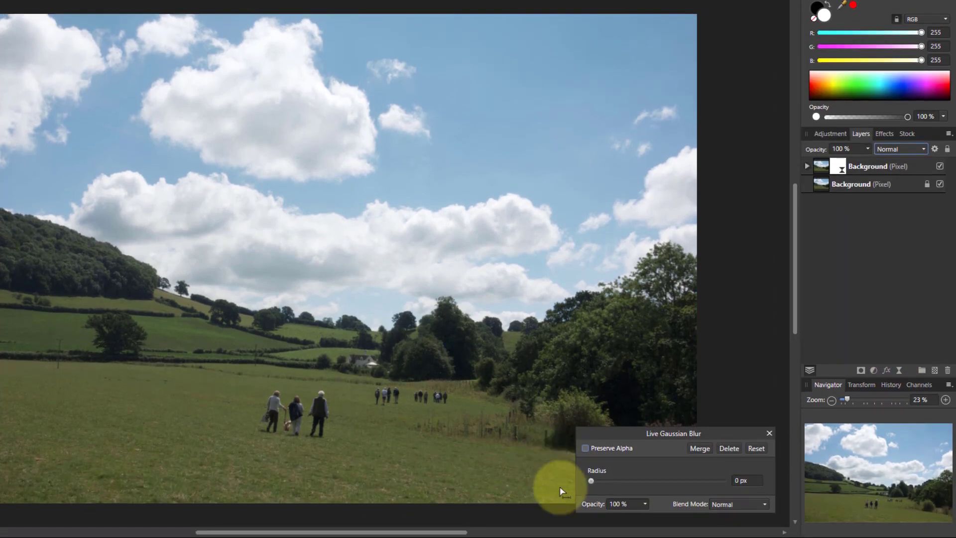
drag(593, 481, 765, 483)
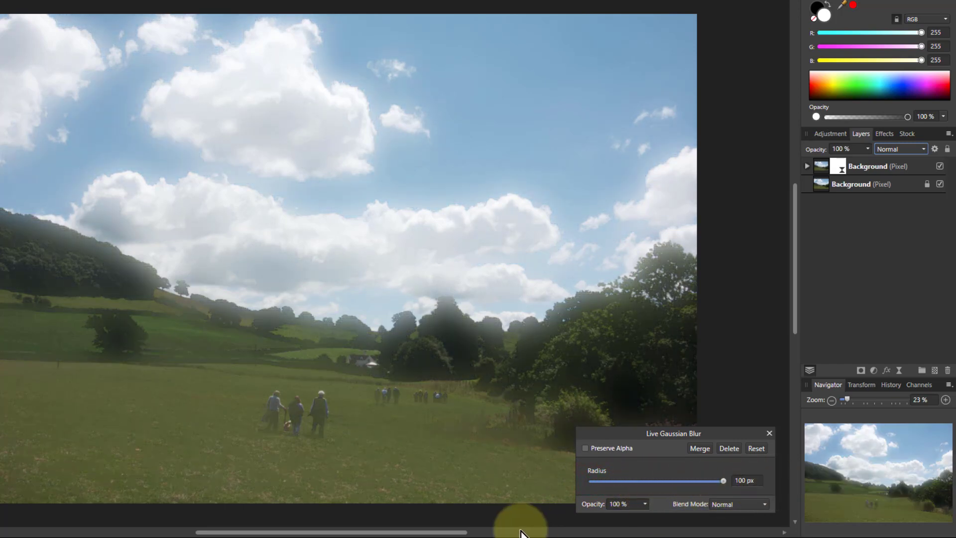
drag(728, 484, 674, 492)
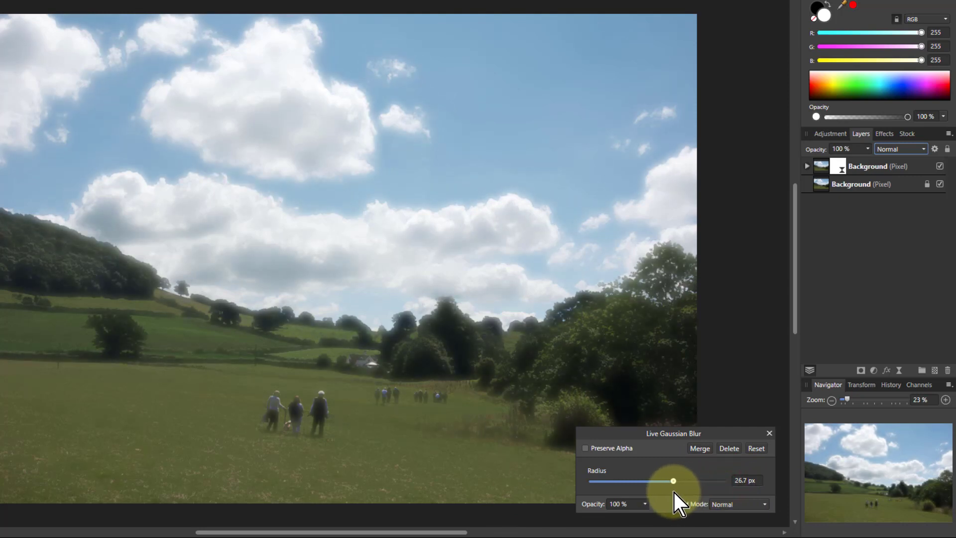
Step: Add the two-line red text "Going for a Walk" over the hillside and reposition it with the Lighten blend mode
click(824, 166)
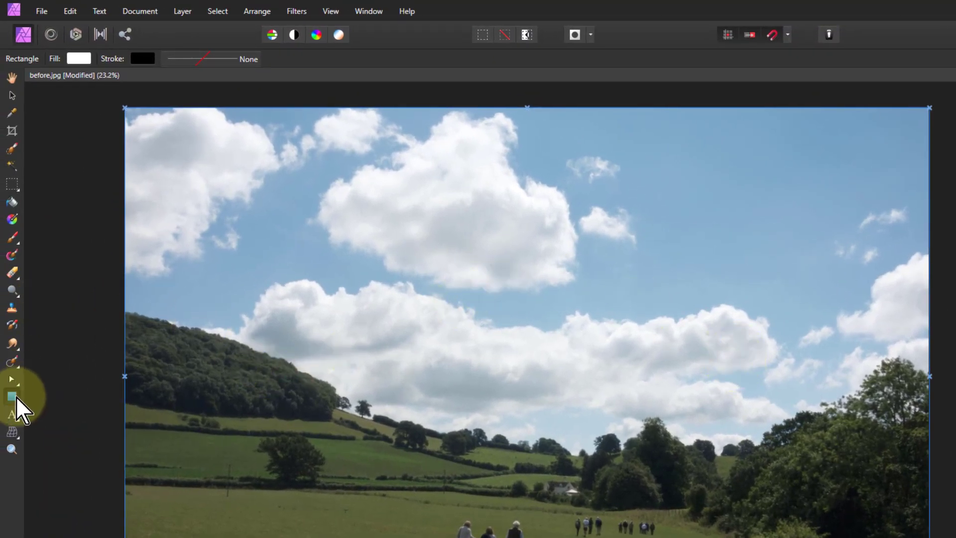
click(12, 414)
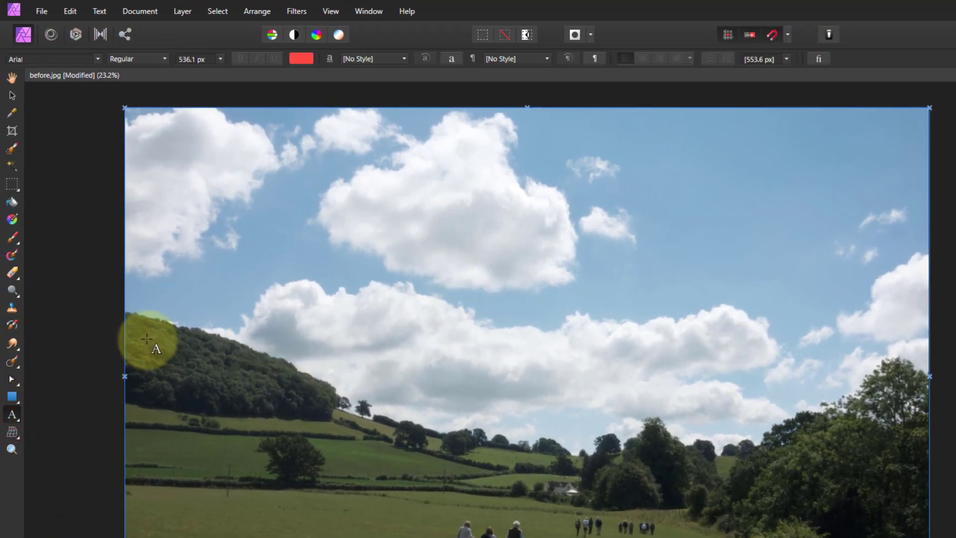
drag(141, 305, 196, 368)
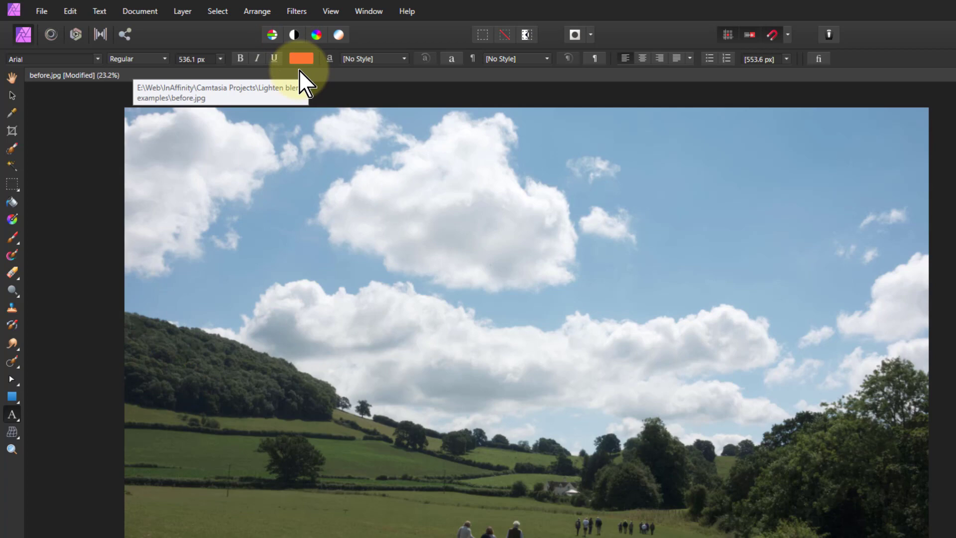
text(Going for a lw)
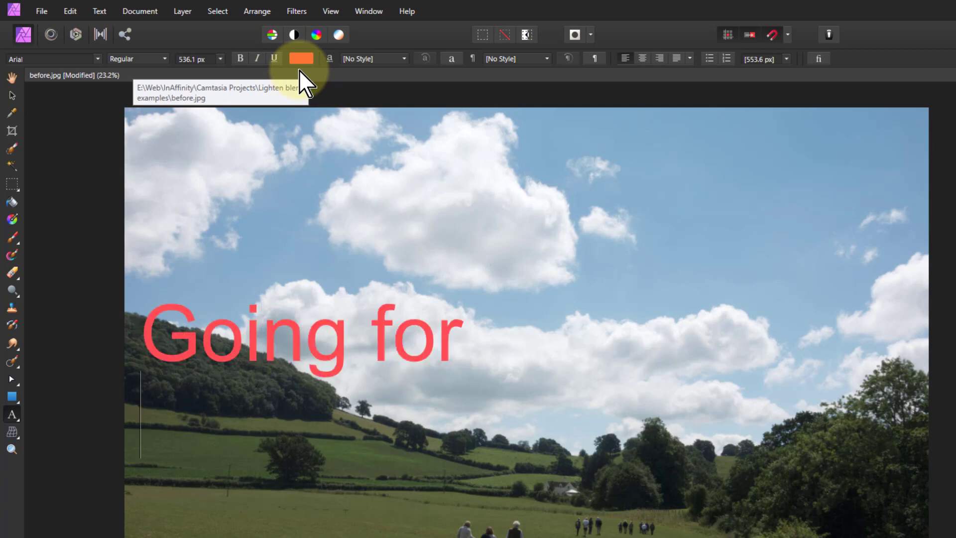
key(BackSpace)
key(BackSpace)
text(Walk)
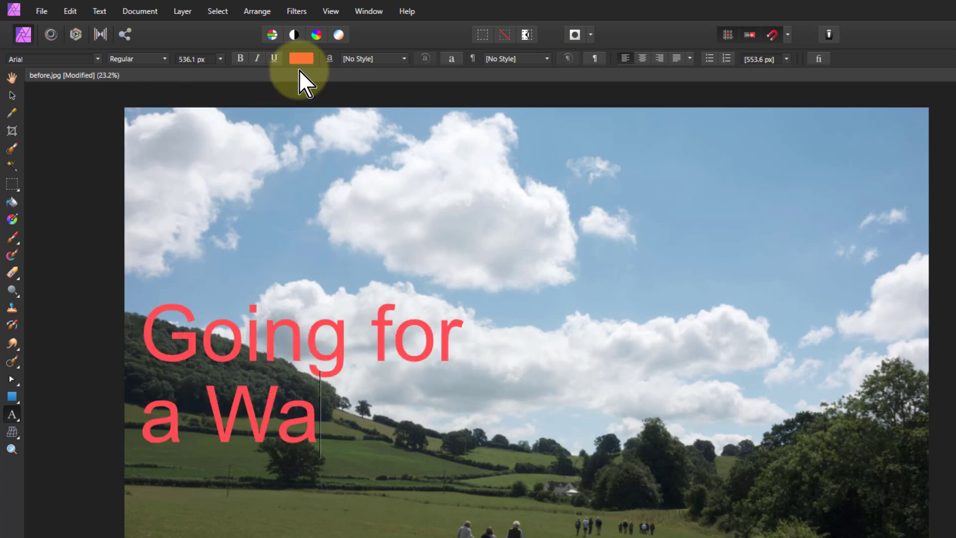
key(Escape)
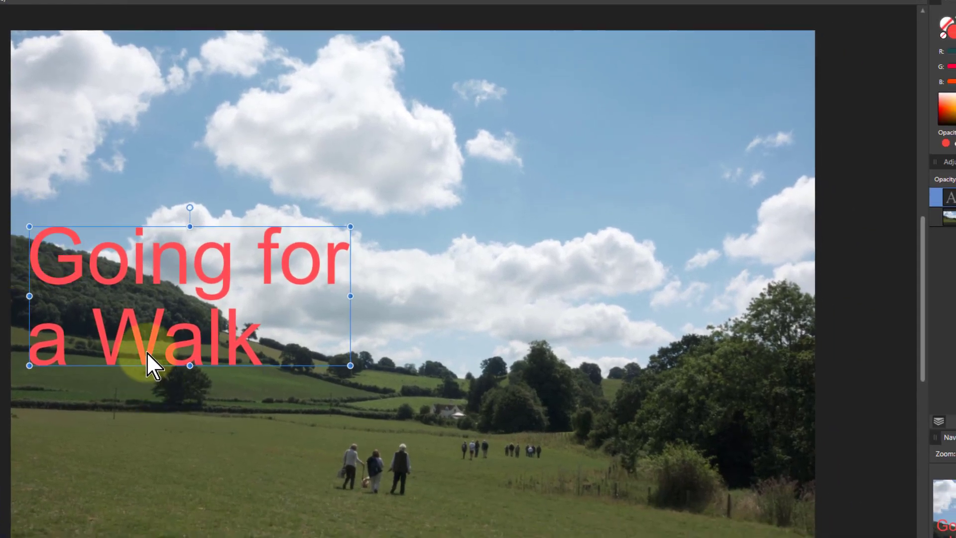
drag(146, 351, 157, 325)
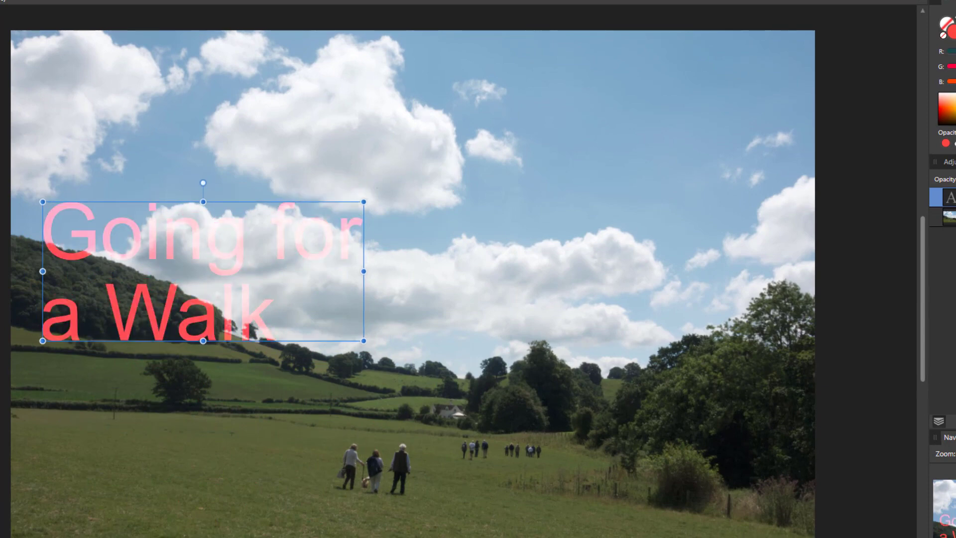
drag(138, 304, 129, 328)
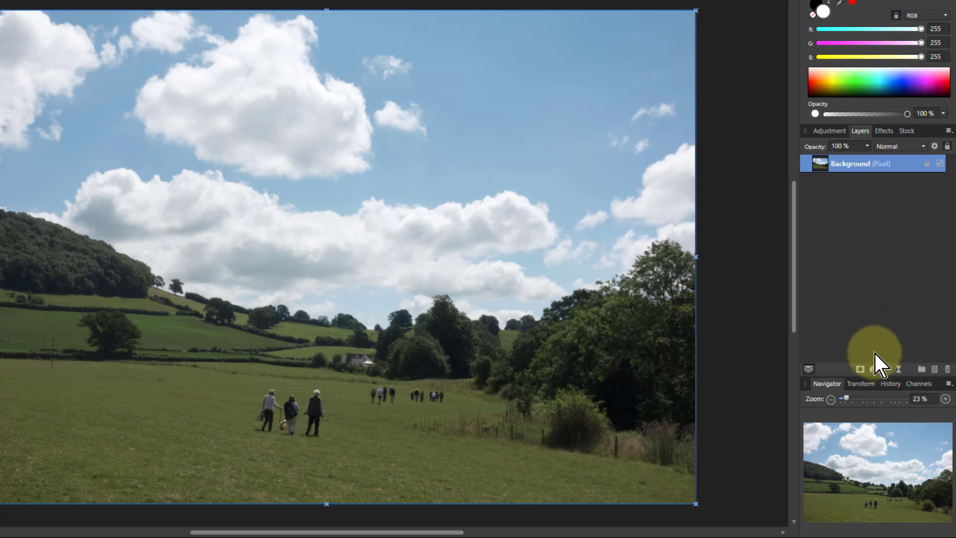
Step: Add a Curves adjustment to the Background layer with a point near the curve's middle, and set its blend mode to Lighten
click(873, 368)
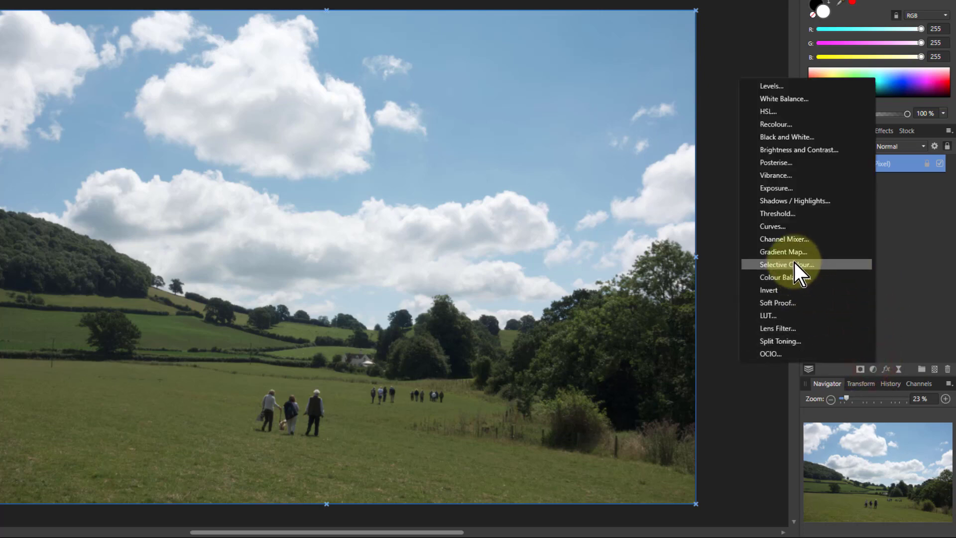
click(775, 225)
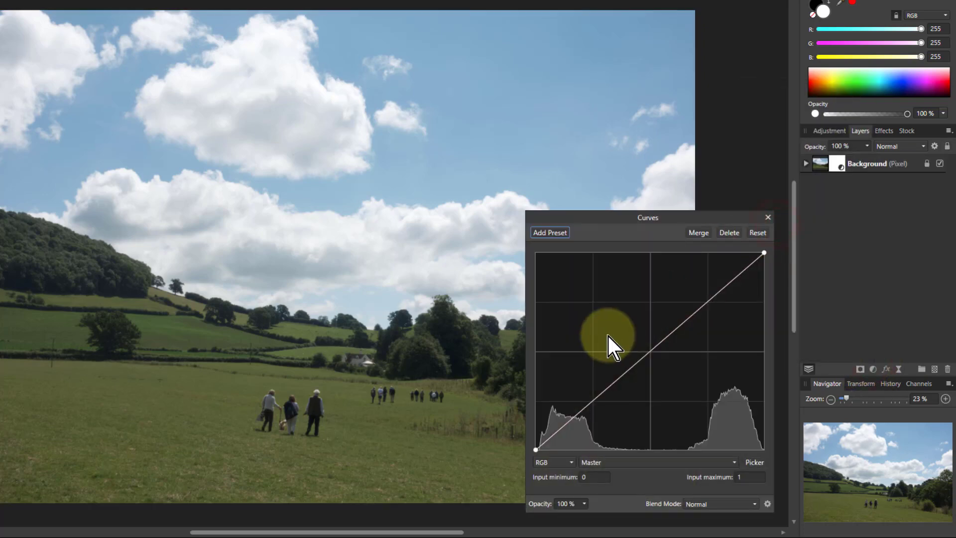
drag(665, 218, 588, 207)
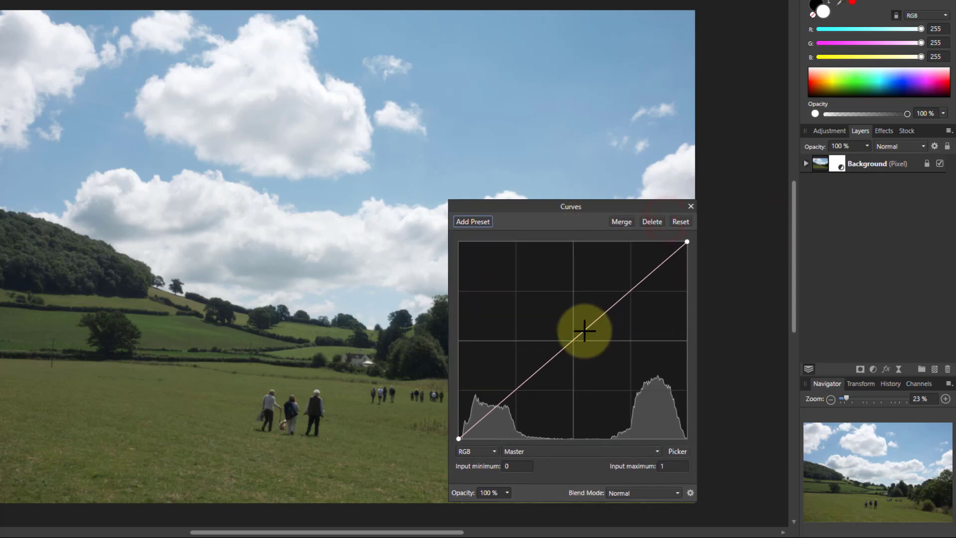
mouse_move(583, 331)
mouse_down()
mouse_move(527, 295)
mouse_move(627, 366)
mouse_move(577, 336)
mouse_up()
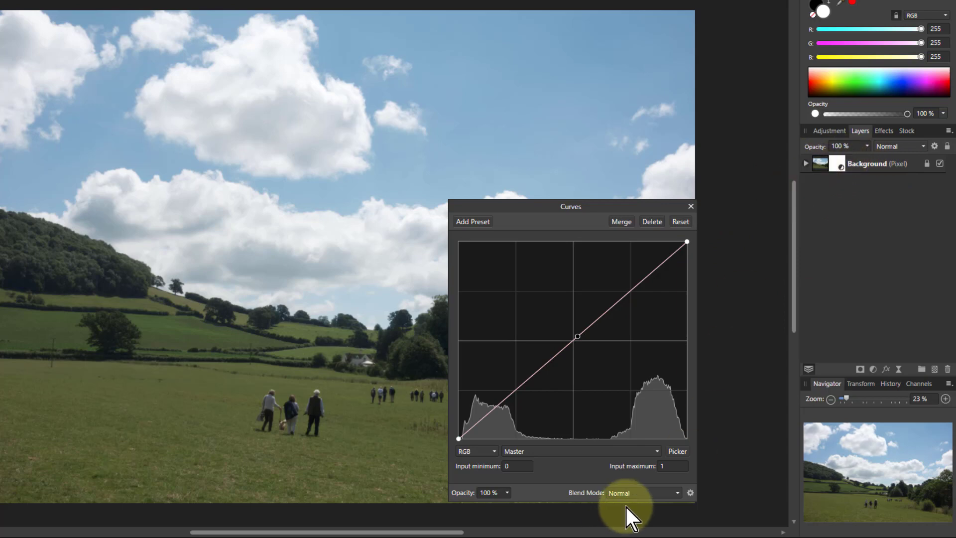
click(637, 494)
scroll(633, 479, down, 2)
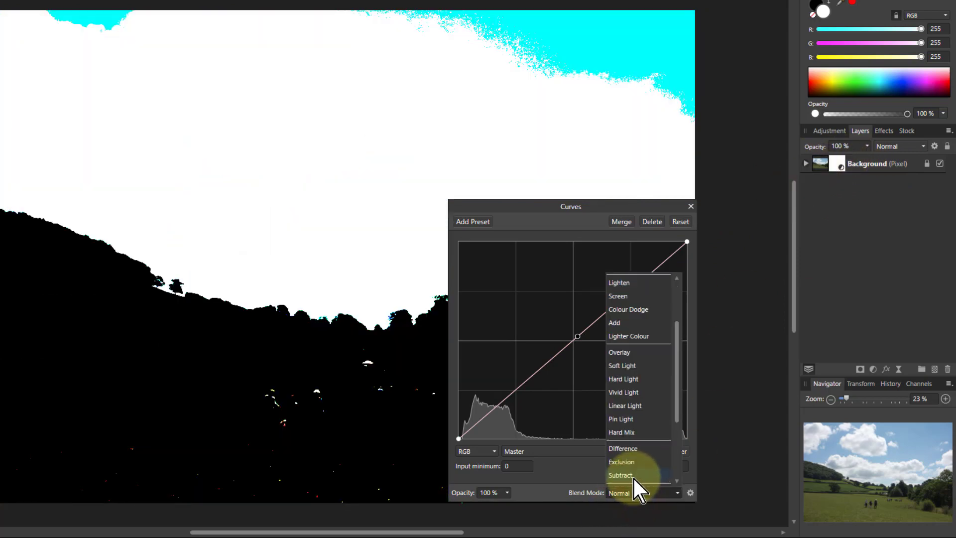
scroll(634, 391, up, 2)
click(618, 366)
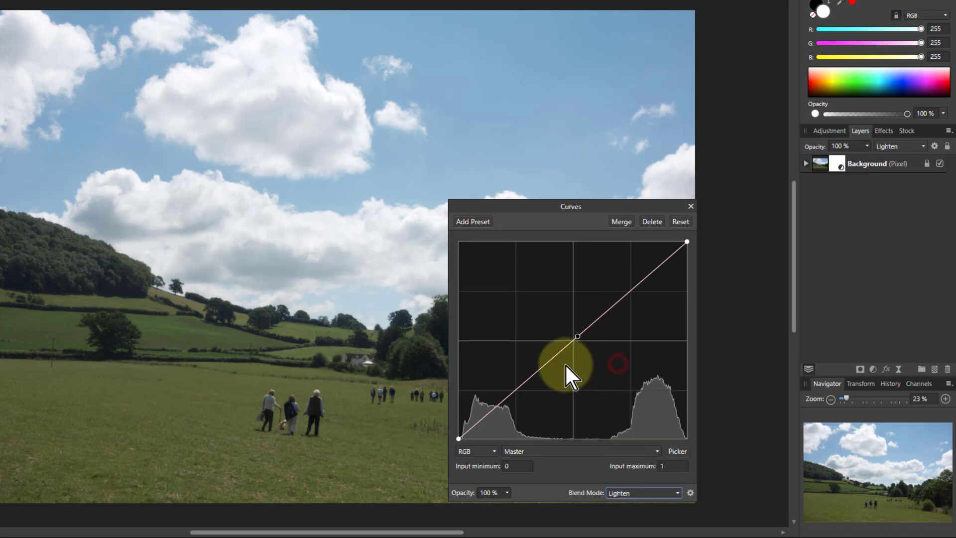
Step: Raise the curve's shadows and lower its highlights to try the tonal effect, and delete the Curves adjustment
drag(579, 336, 494, 390)
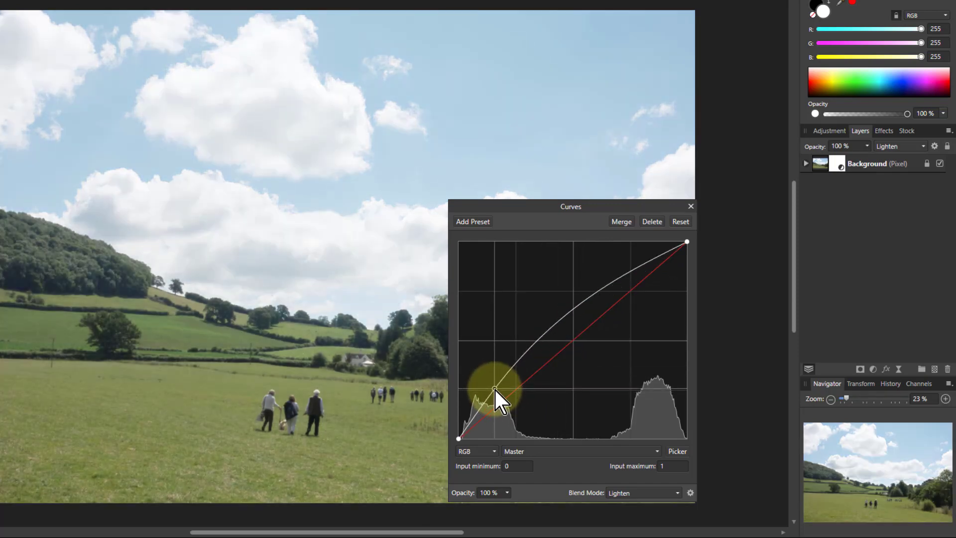
drag(582, 305, 616, 319)
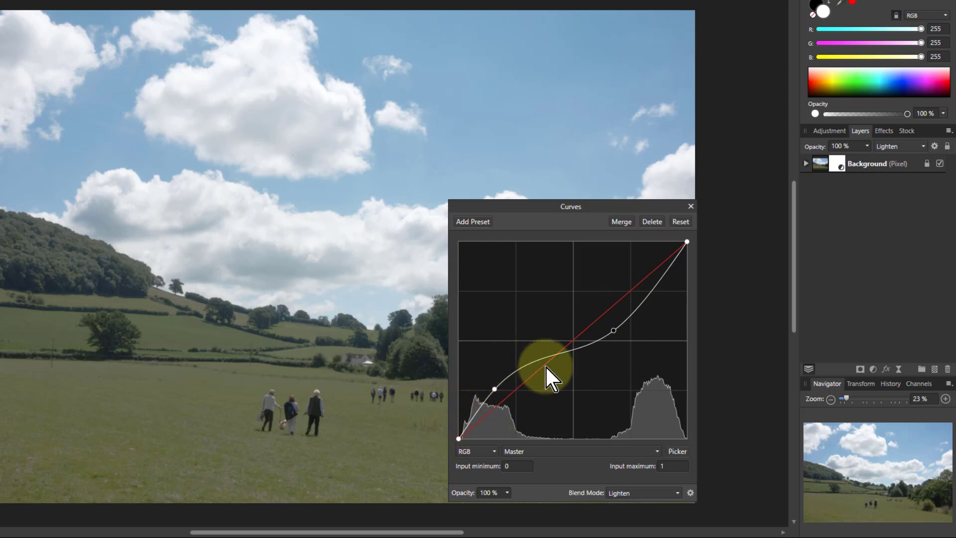
drag(613, 330, 616, 324)
drag(495, 388, 499, 394)
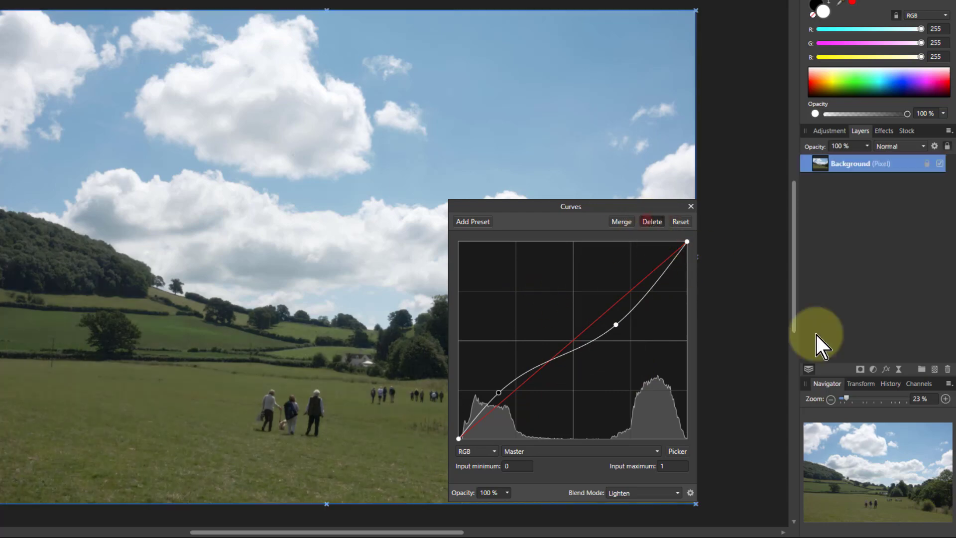
click(651, 222)
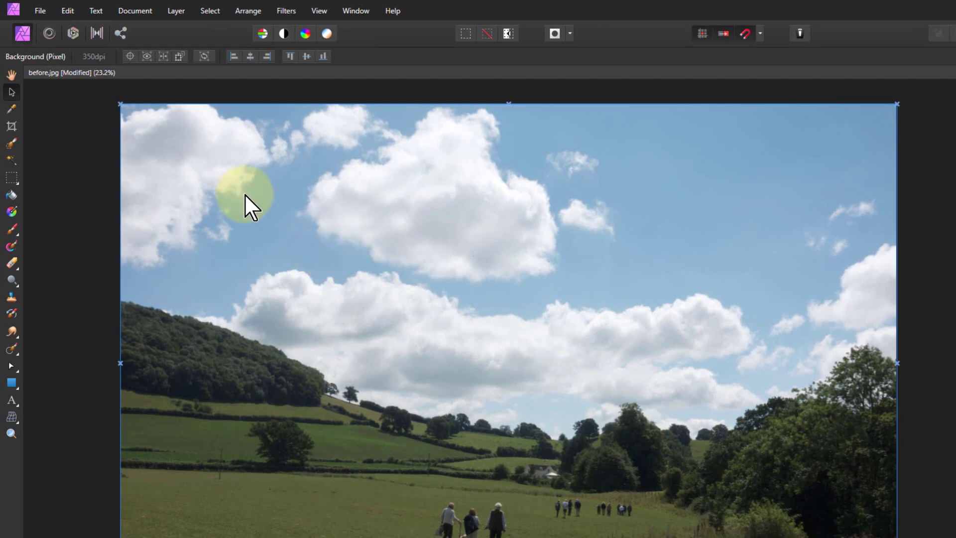
Step: Add a white fill layer above the Background and set its blend mode to Lighten
click(178, 10)
click(129, 93)
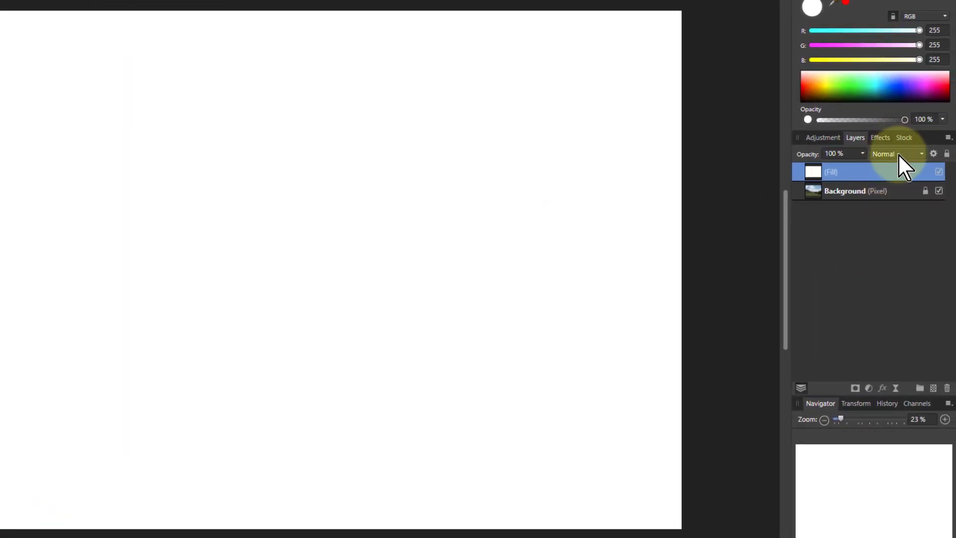
click(897, 153)
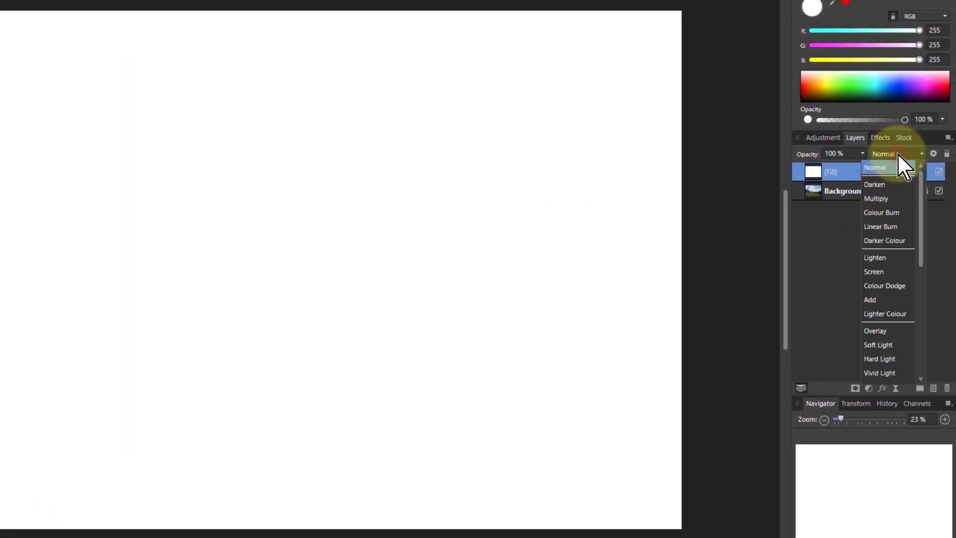
click(877, 259)
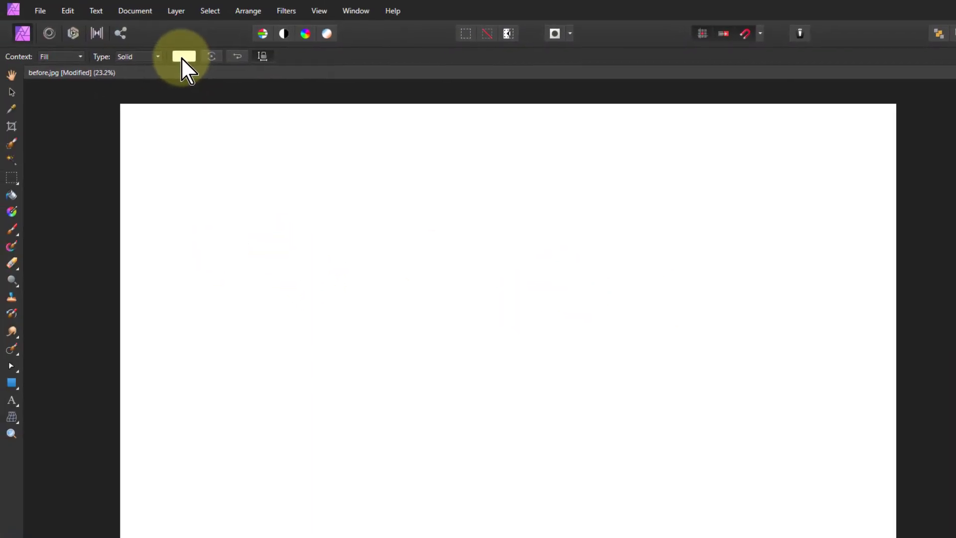
Step: Recolour the fill layer green using HSL values of hue 145, saturation 54 and lightness 50
click(181, 56)
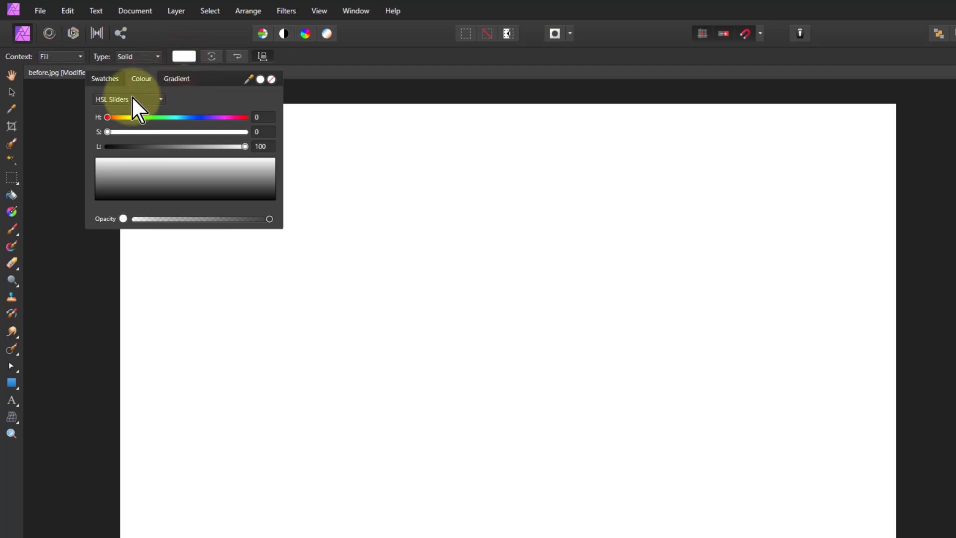
click(145, 98)
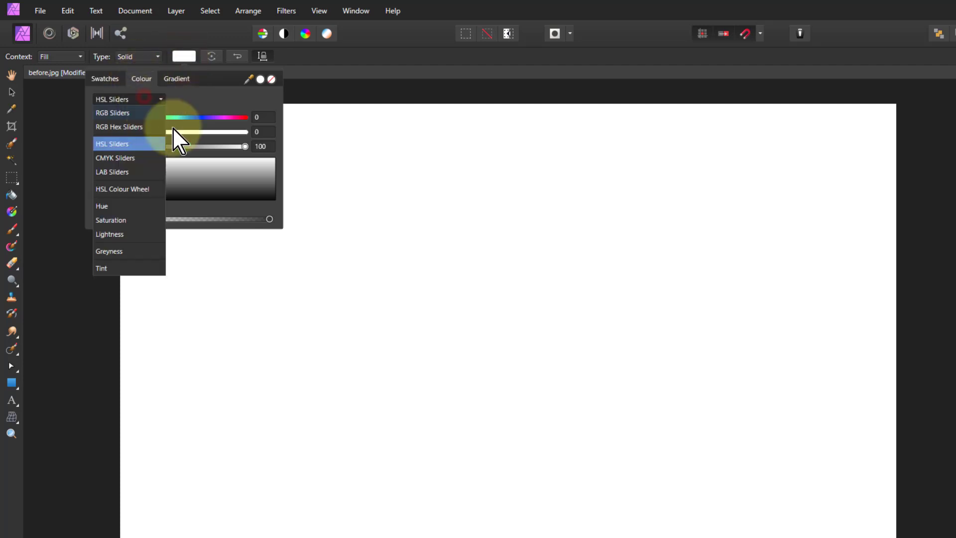
click(105, 145)
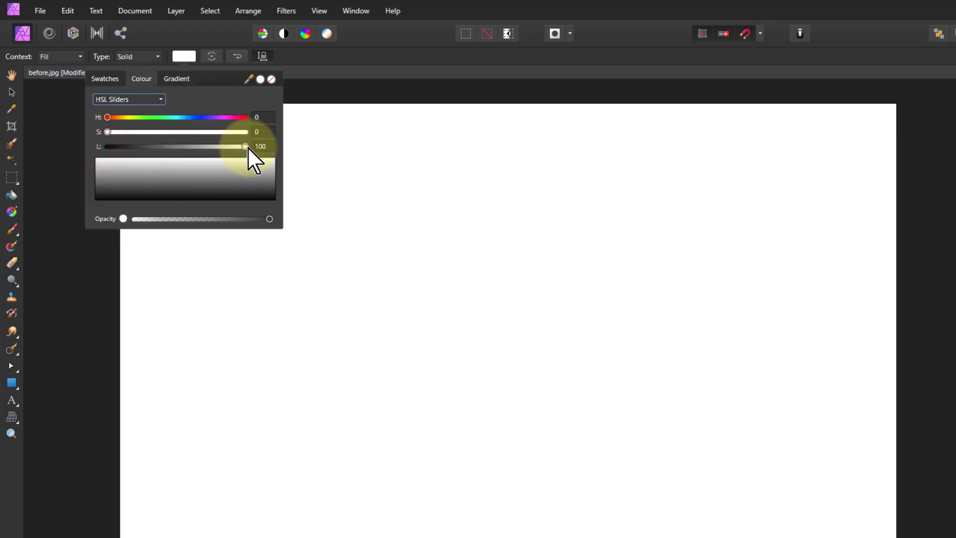
drag(246, 146, 86, 157)
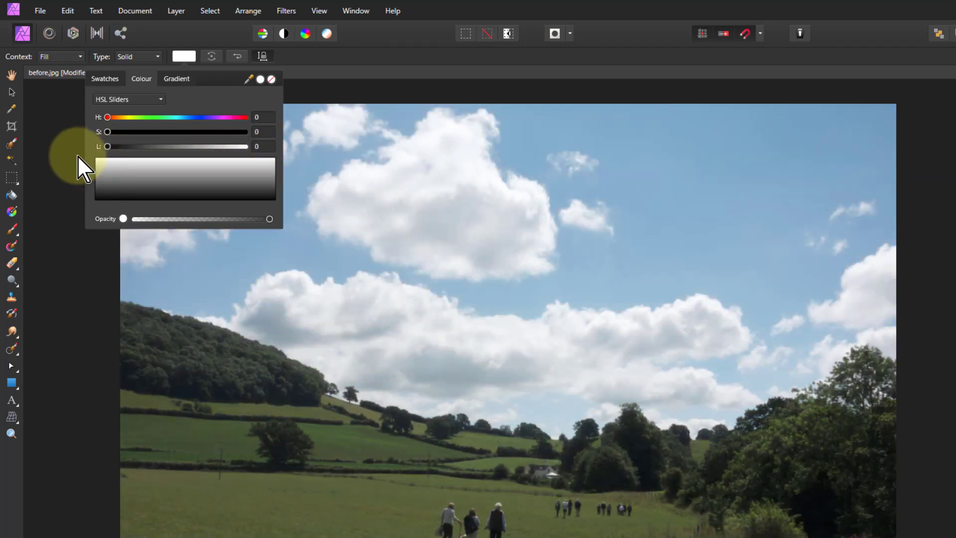
drag(79, 156, 176, 163)
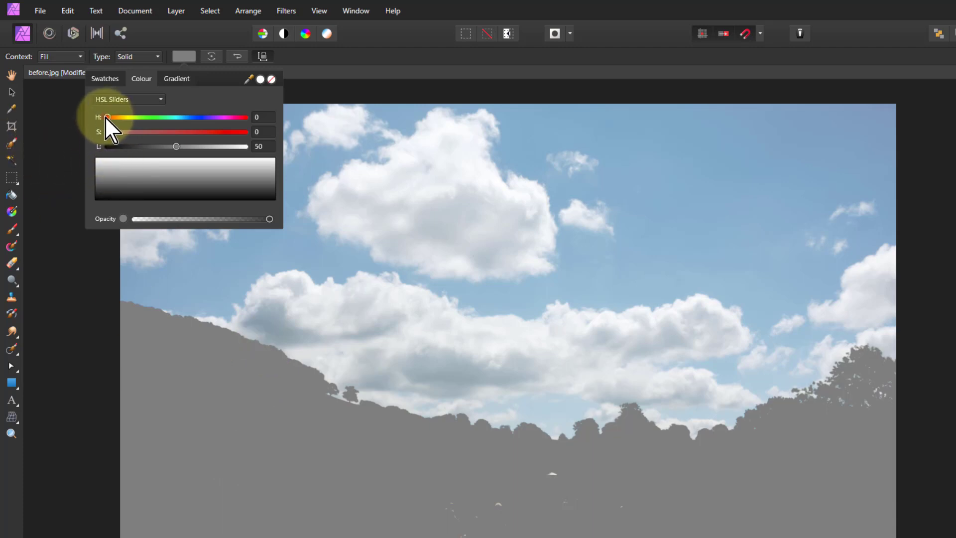
drag(106, 118, 183, 144)
mouse_move(159, 118)
mouse_down()
mouse_move(112, 122)
mouse_move(187, 133)
mouse_move(165, 133)
mouse_up()
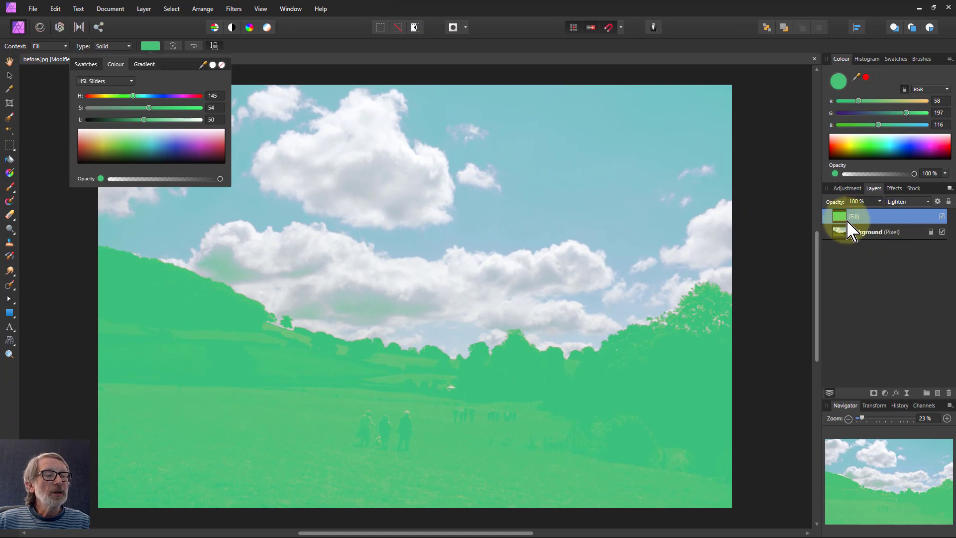
Step: Lower the green fill layer's opacity to 3% and set its colour to saturation 79 and lightness 56
click(880, 203)
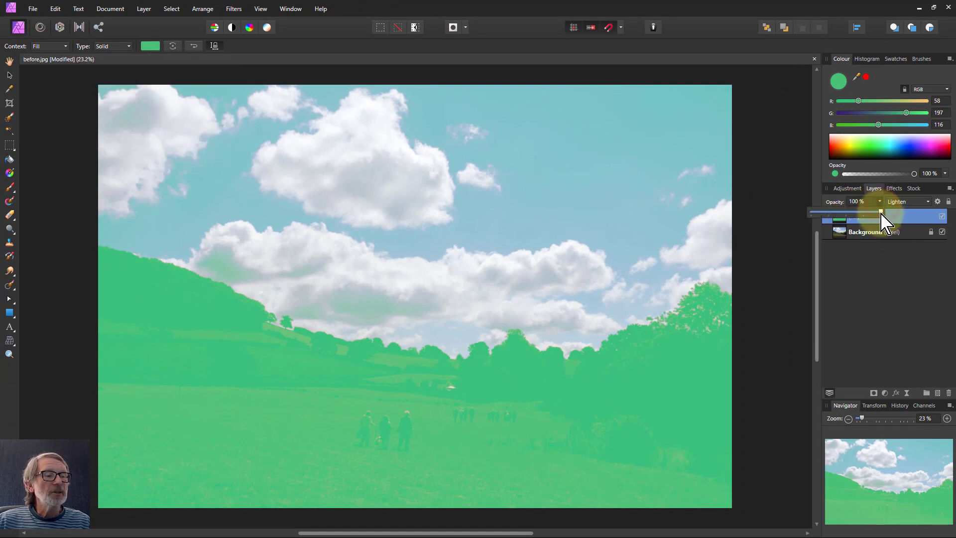
drag(883, 213, 814, 228)
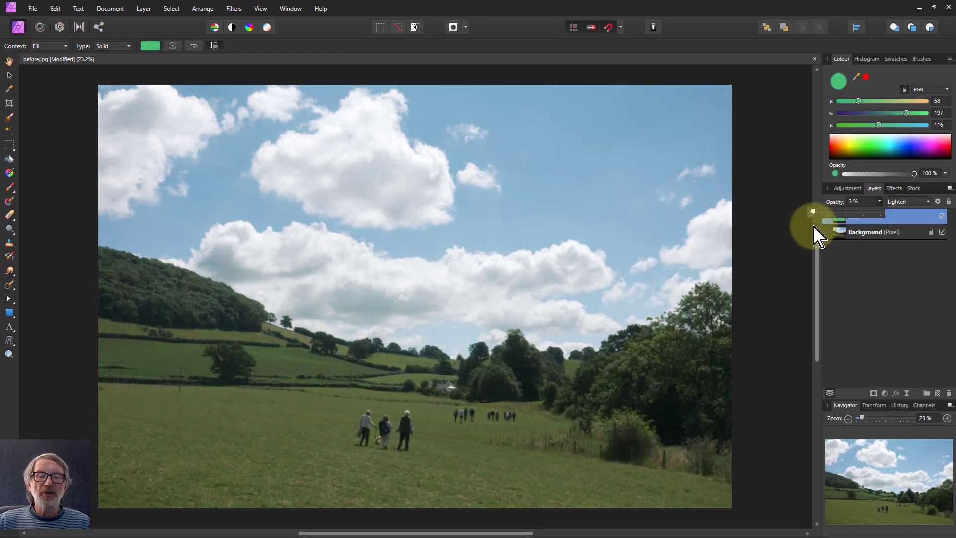
click(150, 46)
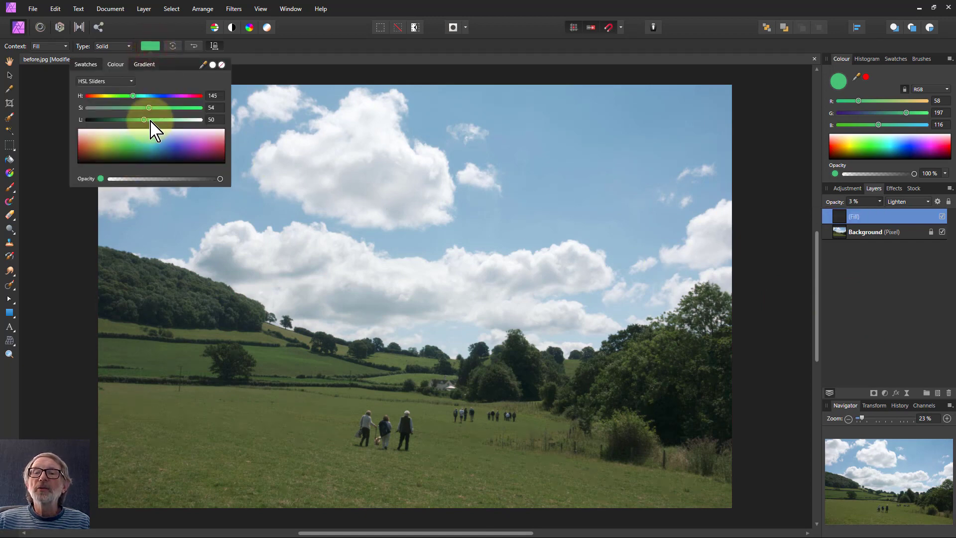
drag(143, 119, 154, 145)
drag(150, 112, 179, 124)
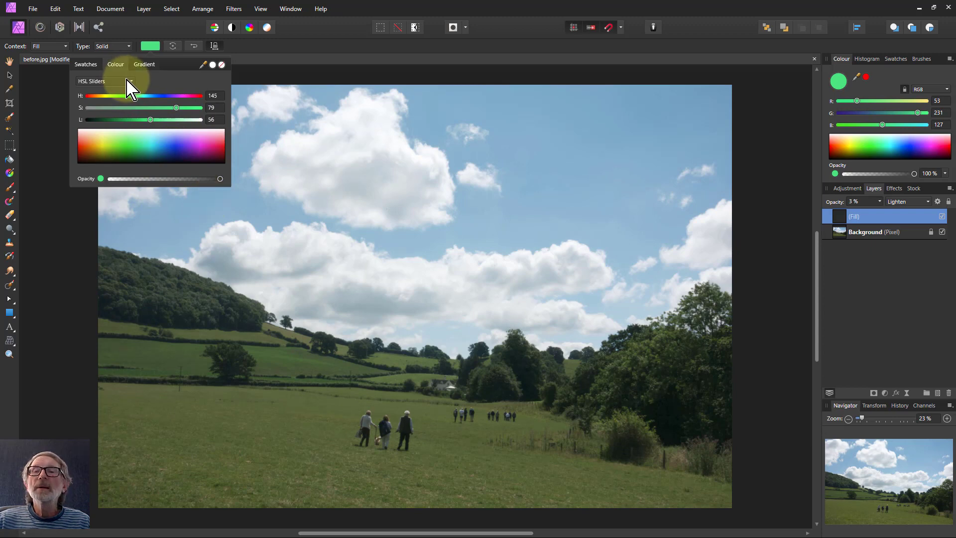
click(153, 81)
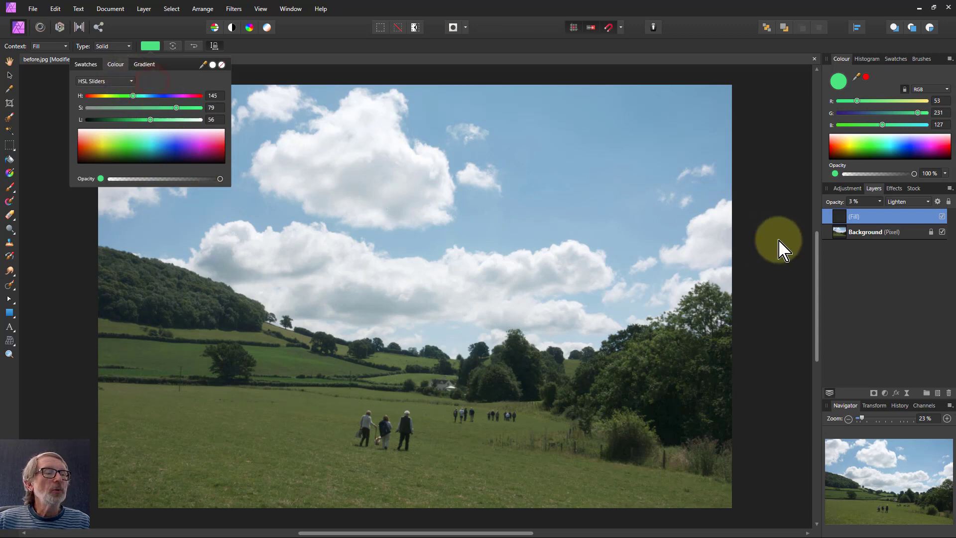
Step: Return the fill layer's opacity to 100% and recolour it blue with hue 244 at 38% colour opacity
click(882, 206)
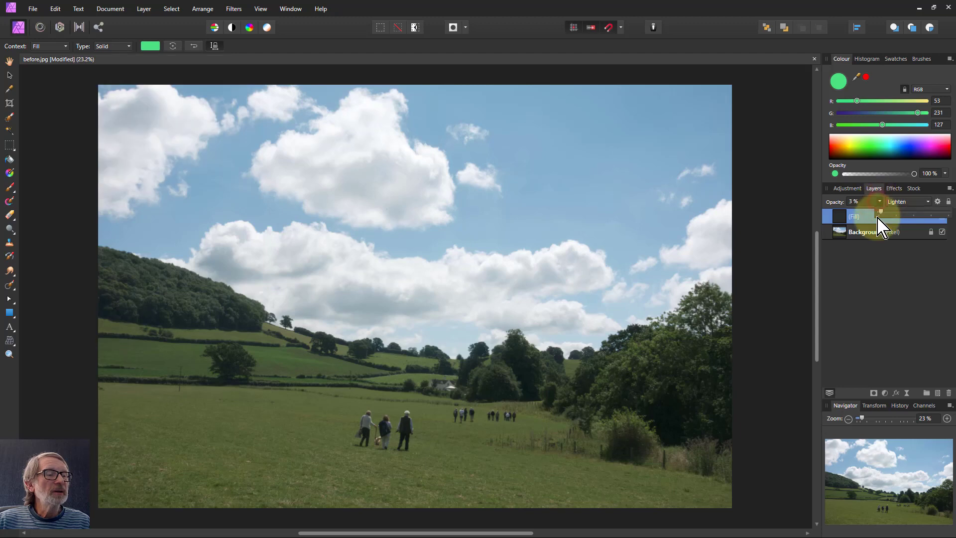
drag(883, 209, 949, 212)
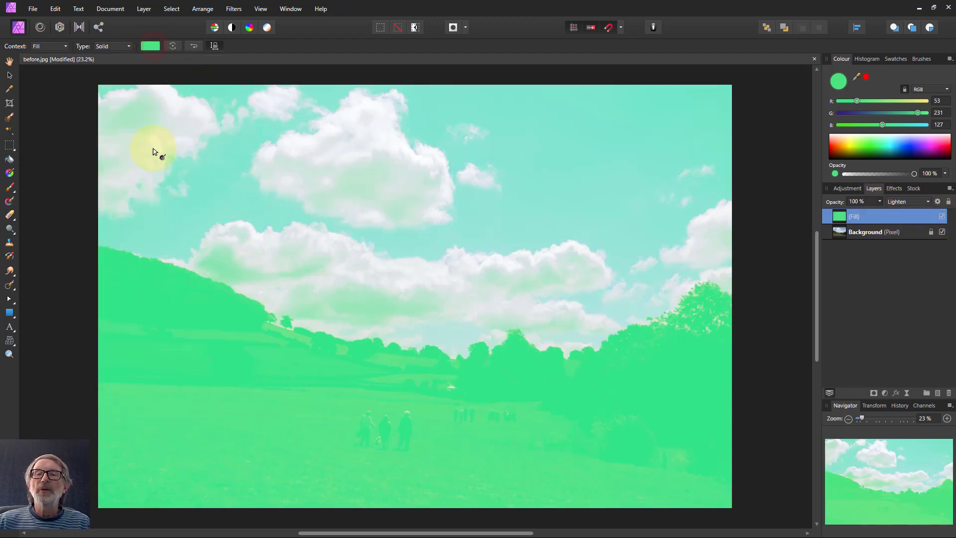
click(150, 47)
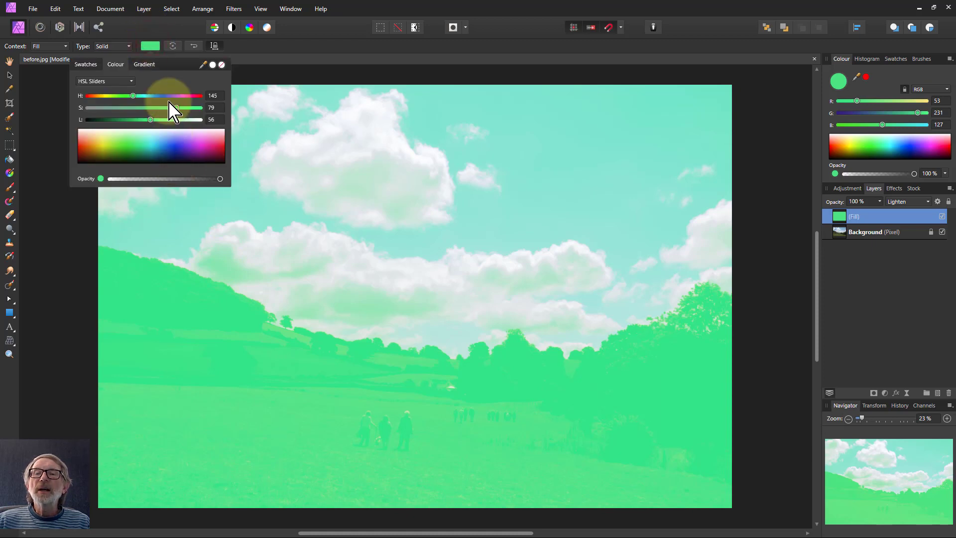
click(164, 96)
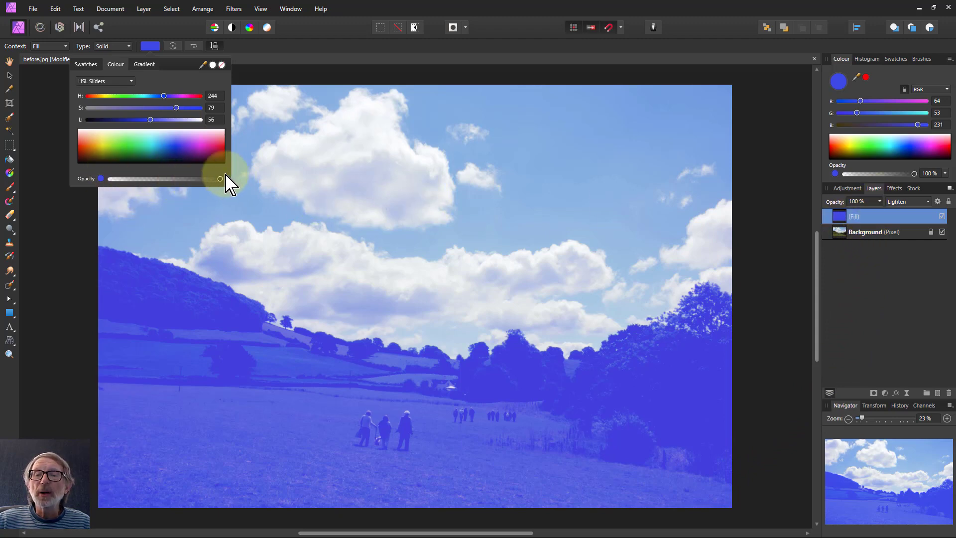
drag(221, 183, 153, 188)
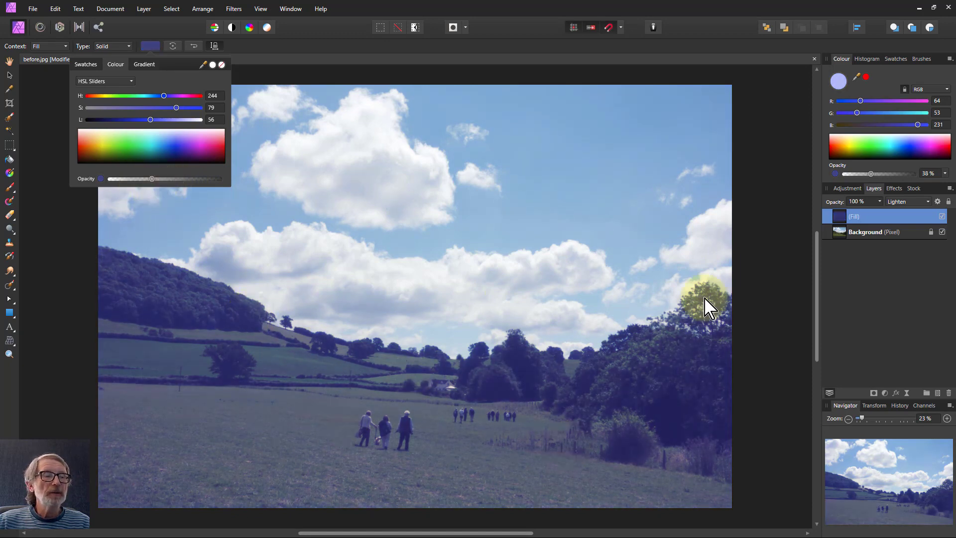
Step: Duplicate the blue fill layer and recolour the upper copy yellow with a hue of 48
click(830, 218)
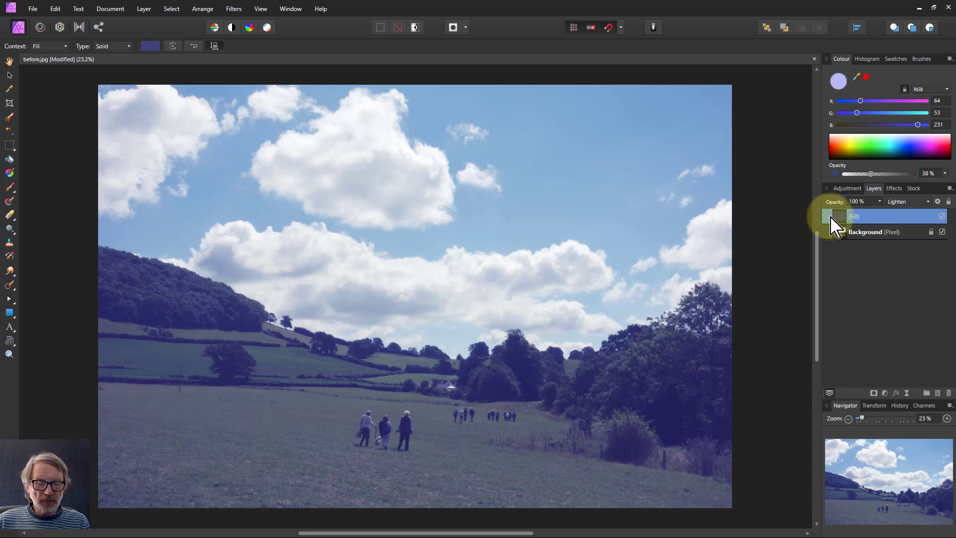
key(ctrl+j)
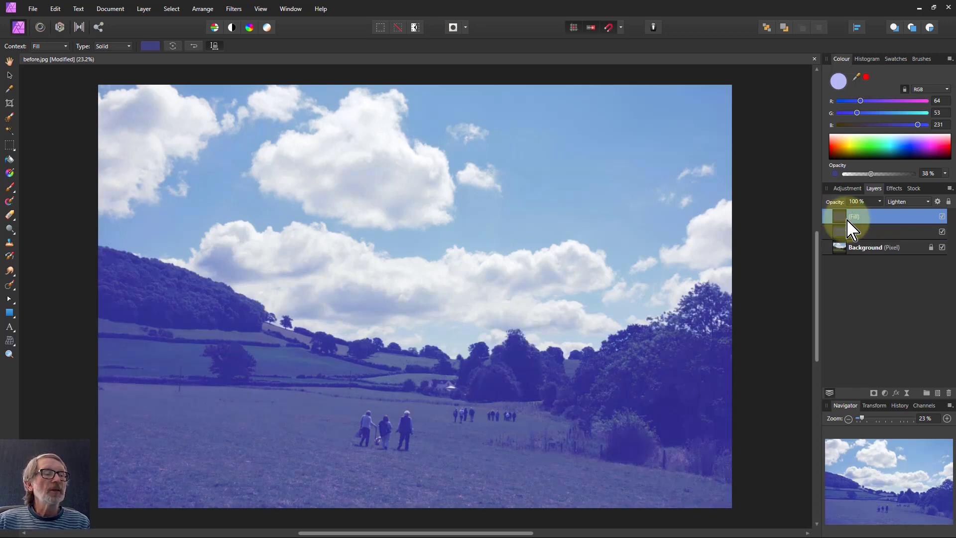
click(152, 46)
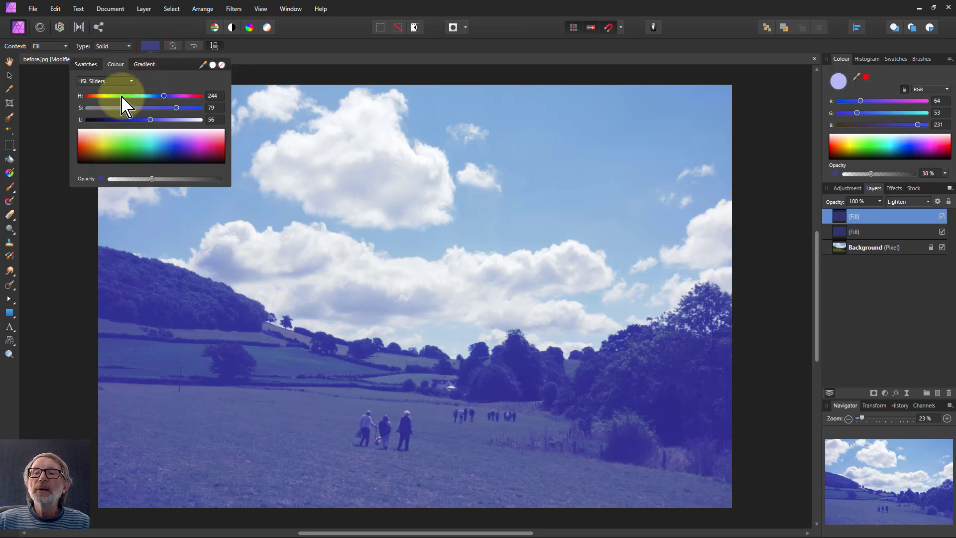
click(103, 95)
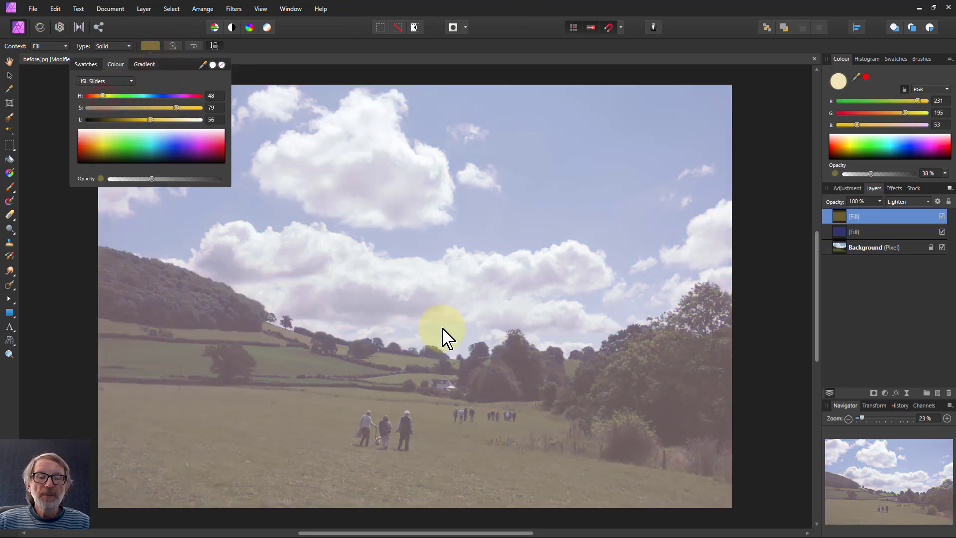
Step: Set the yellow fill layer's blend mode to Darken
click(909, 201)
scroll(909, 236, up, 2)
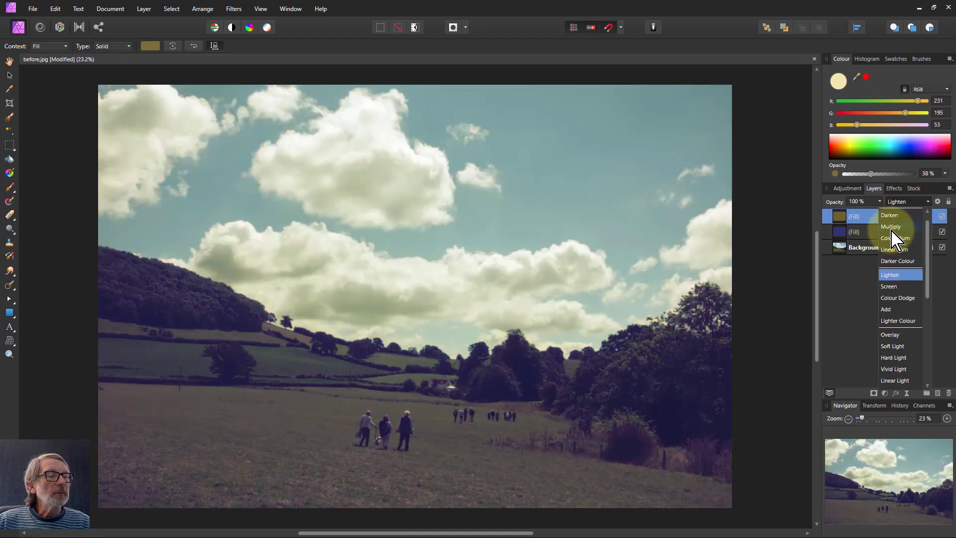
click(890, 216)
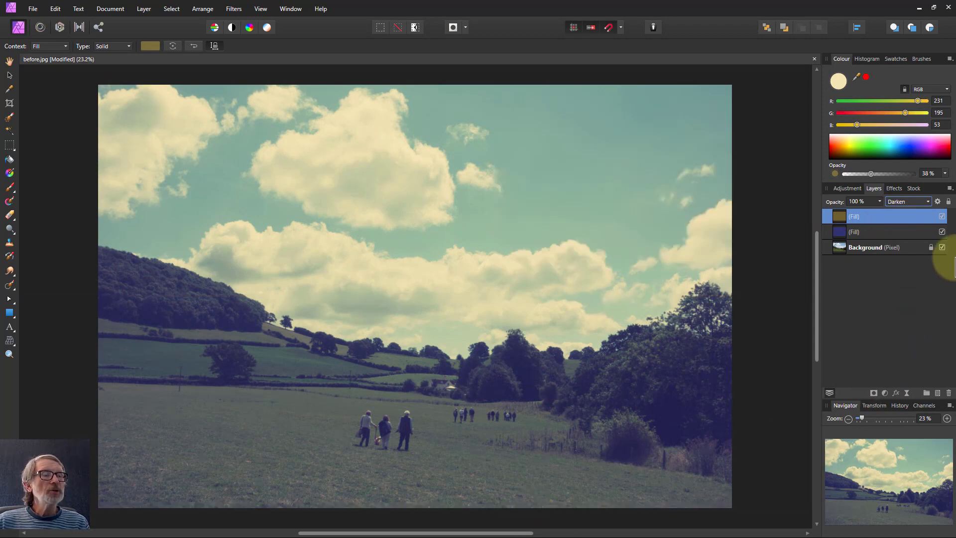
Step: Delete both fill layers so only the Background layer remains
click(833, 216)
key(Delete)
key(Delete)
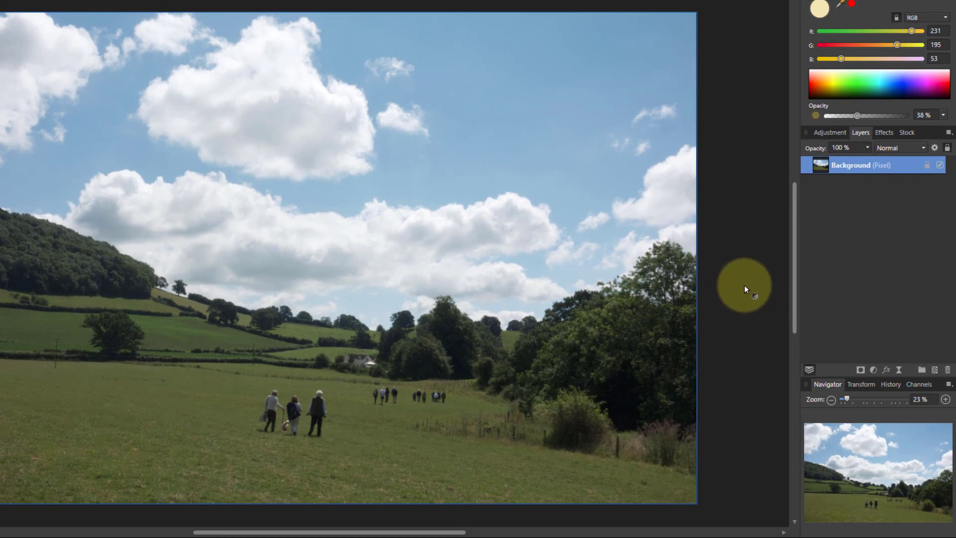
Step: Place the black-and-white profile photo from the Unsplash face results and scale it down into the landscape's upper-right corner
click(906, 132)
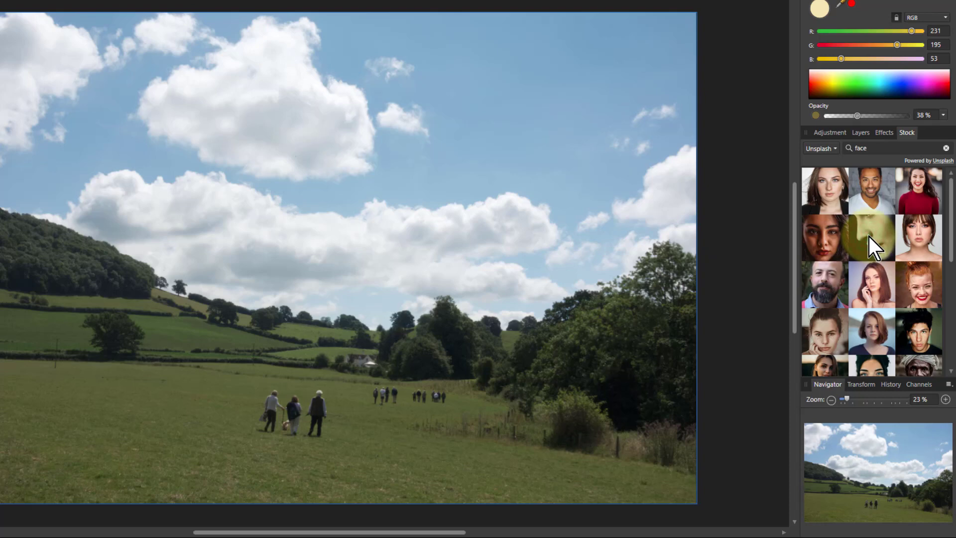
drag(868, 237, 544, 199)
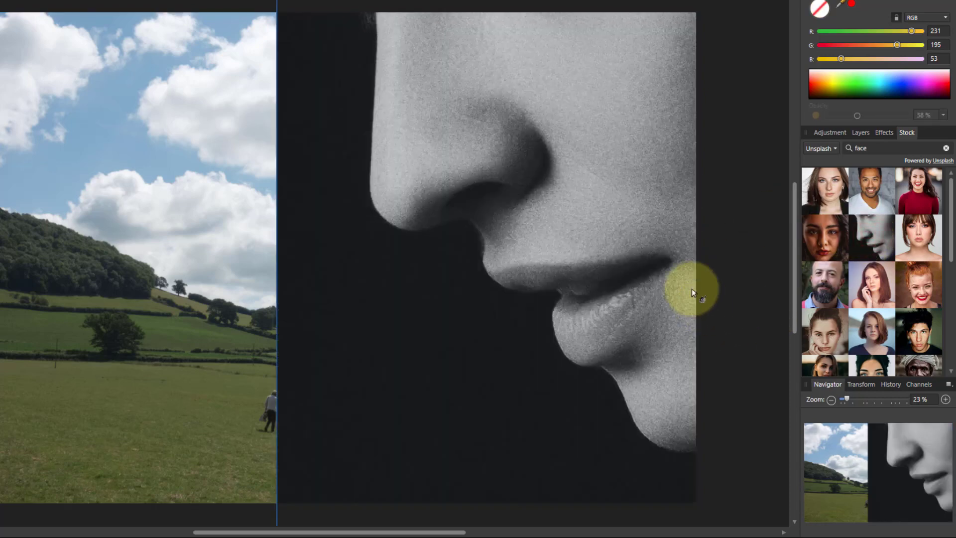
scroll(691, 289, down, 5)
scroll(700, 290, down, 2)
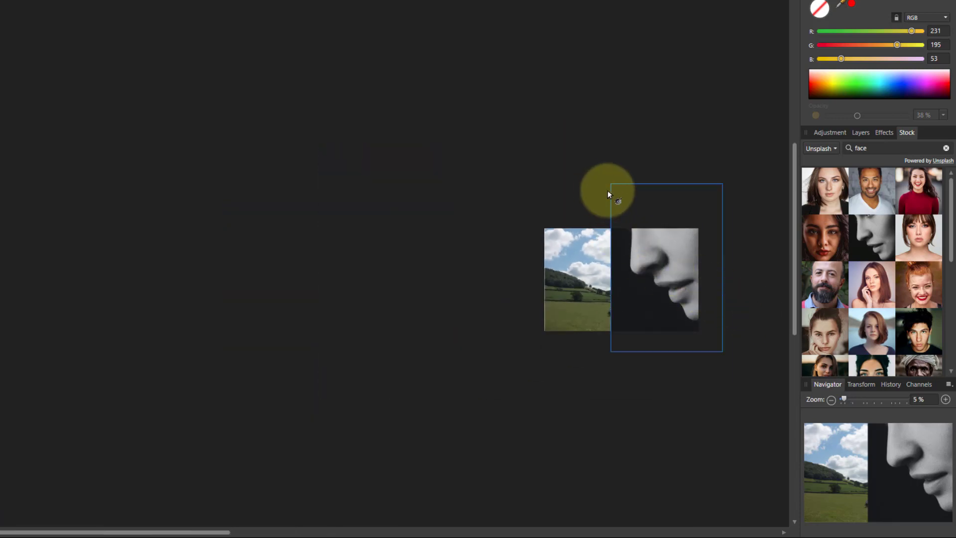
drag(612, 184, 674, 228)
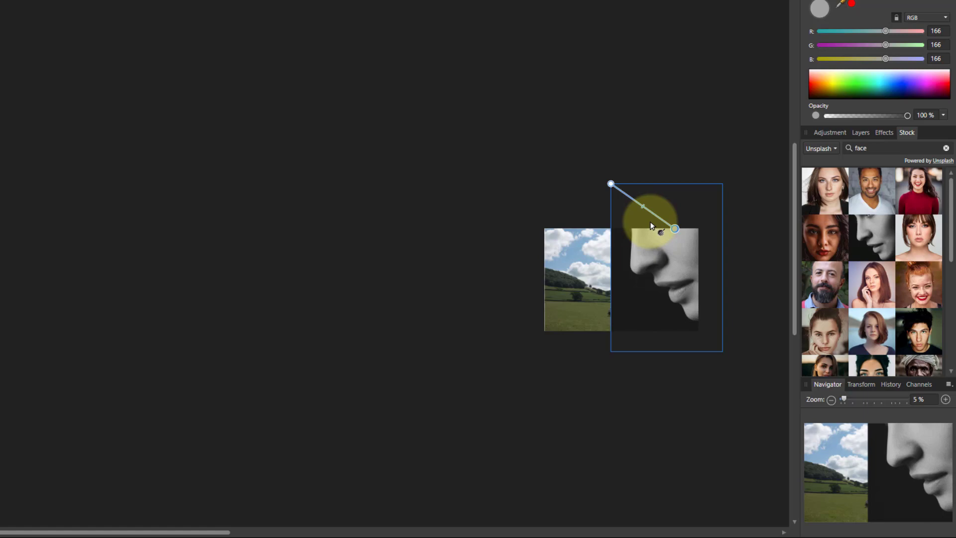
key(ctrl+z)
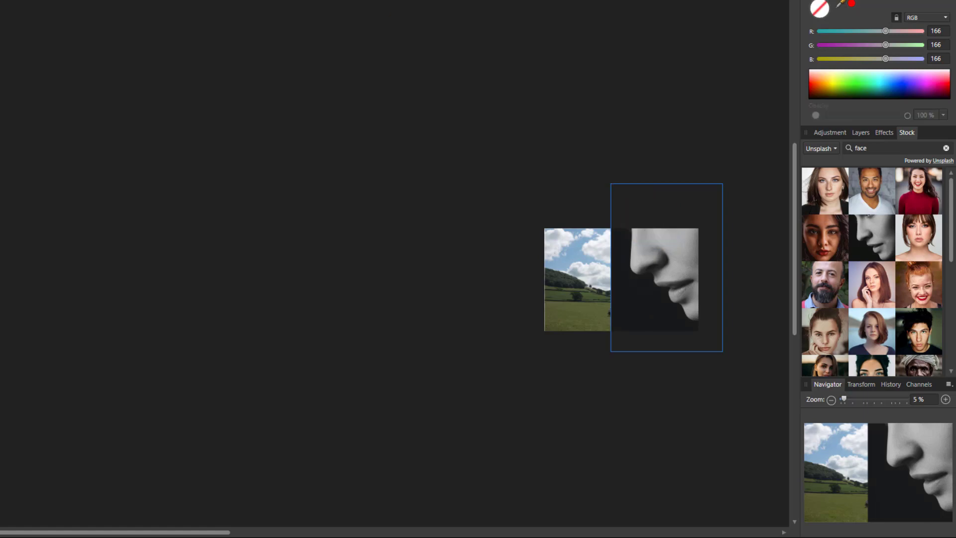
key(v)
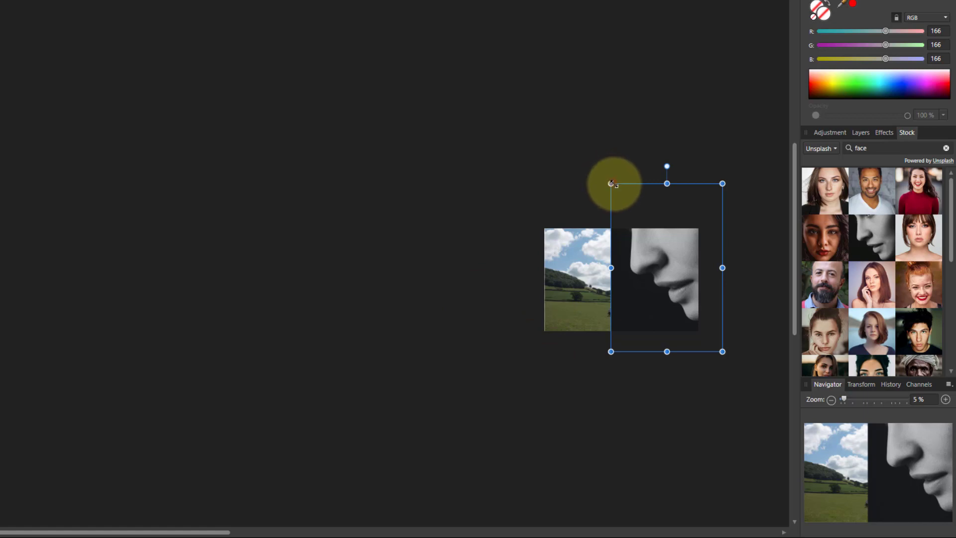
drag(612, 183, 676, 265)
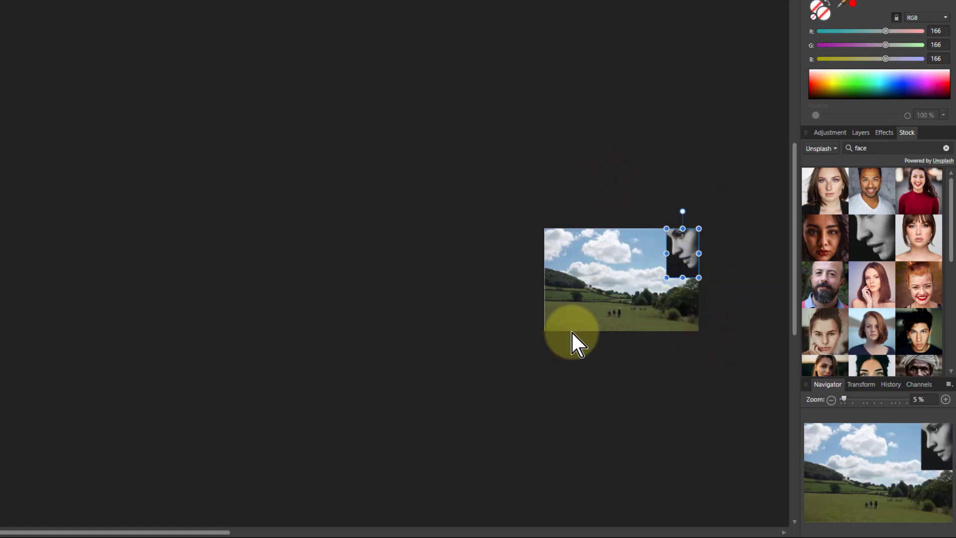
key(ctrl+0)
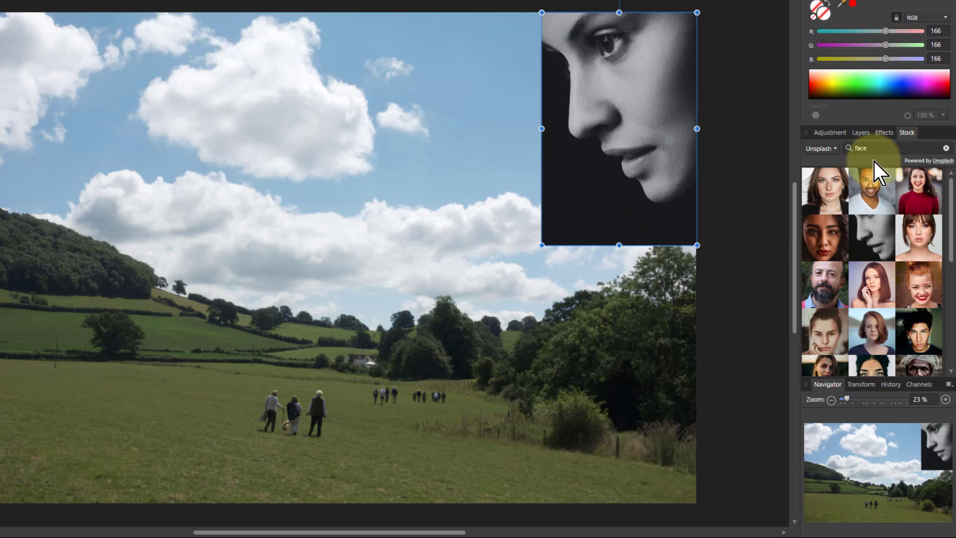
Step: Set the face photo layer's blend mode to Lighten
click(861, 133)
click(899, 147)
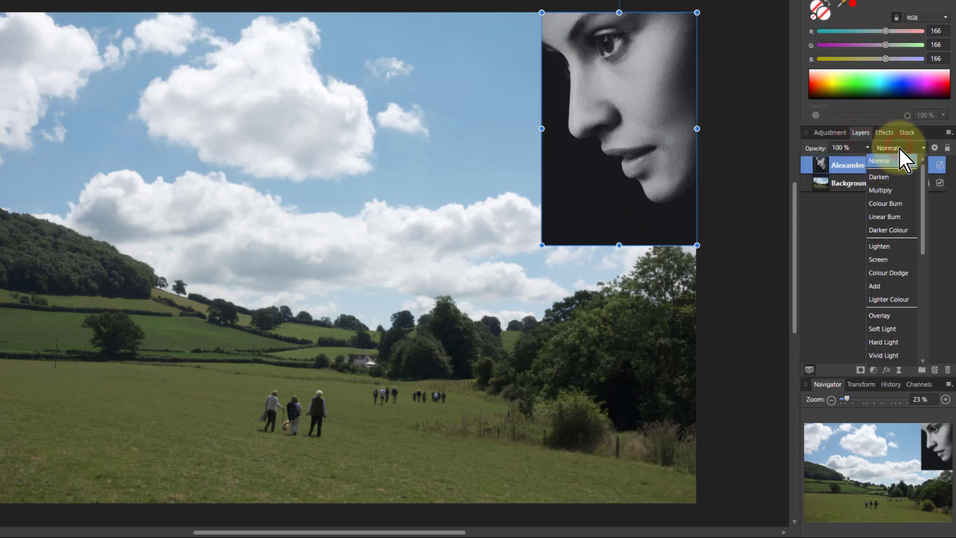
click(883, 248)
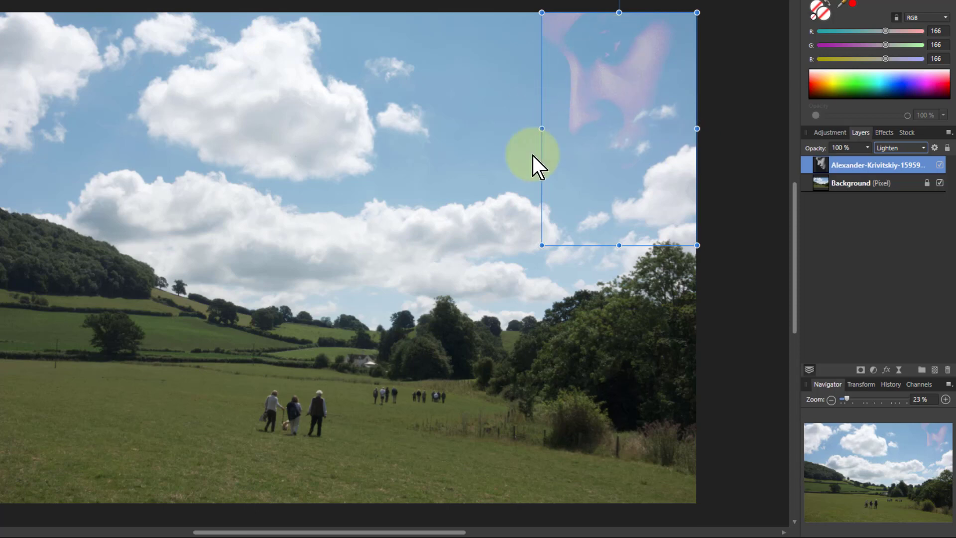
Step: Enlarge the face photo slightly, try it over the dark trees and grass, and move it back up into the sky
drag(543, 244, 524, 272)
drag(592, 83, 595, 373)
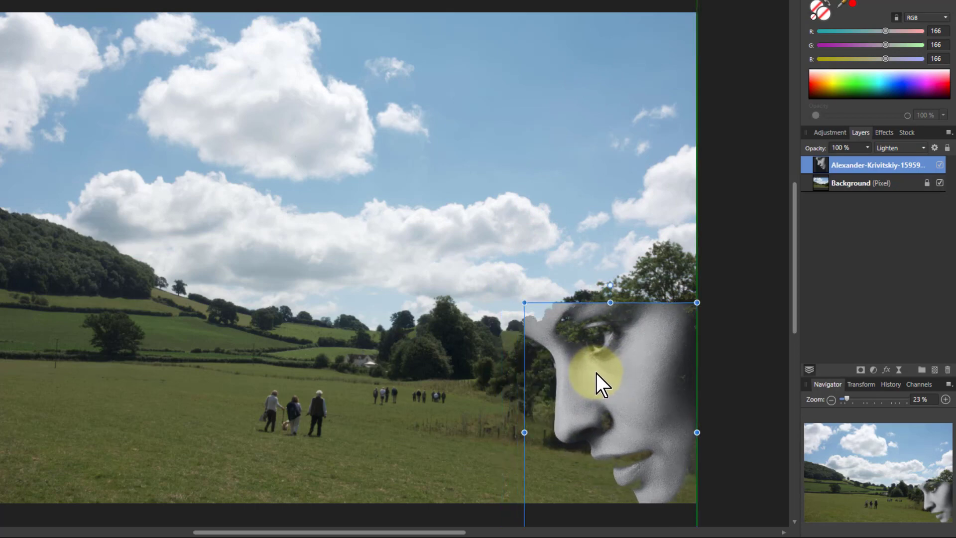
drag(595, 373, 589, 90)
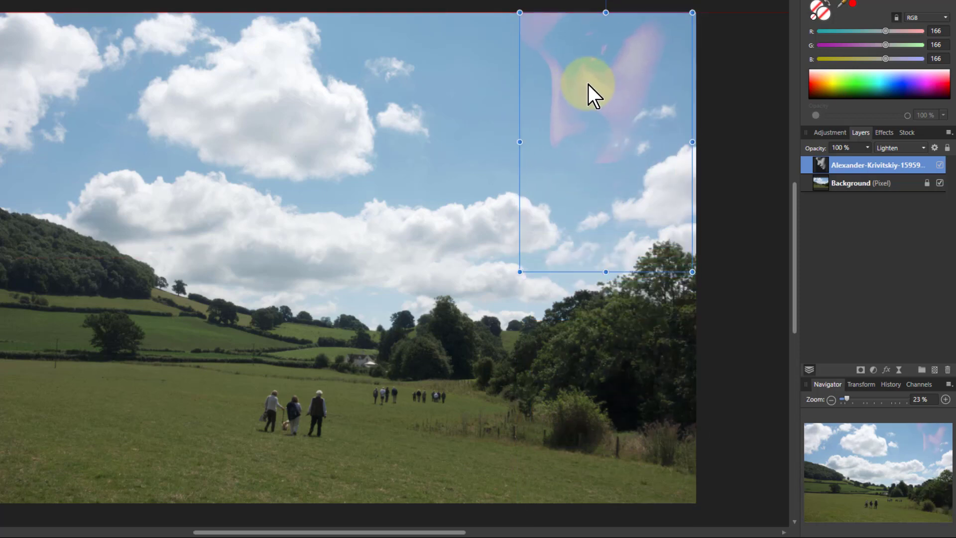